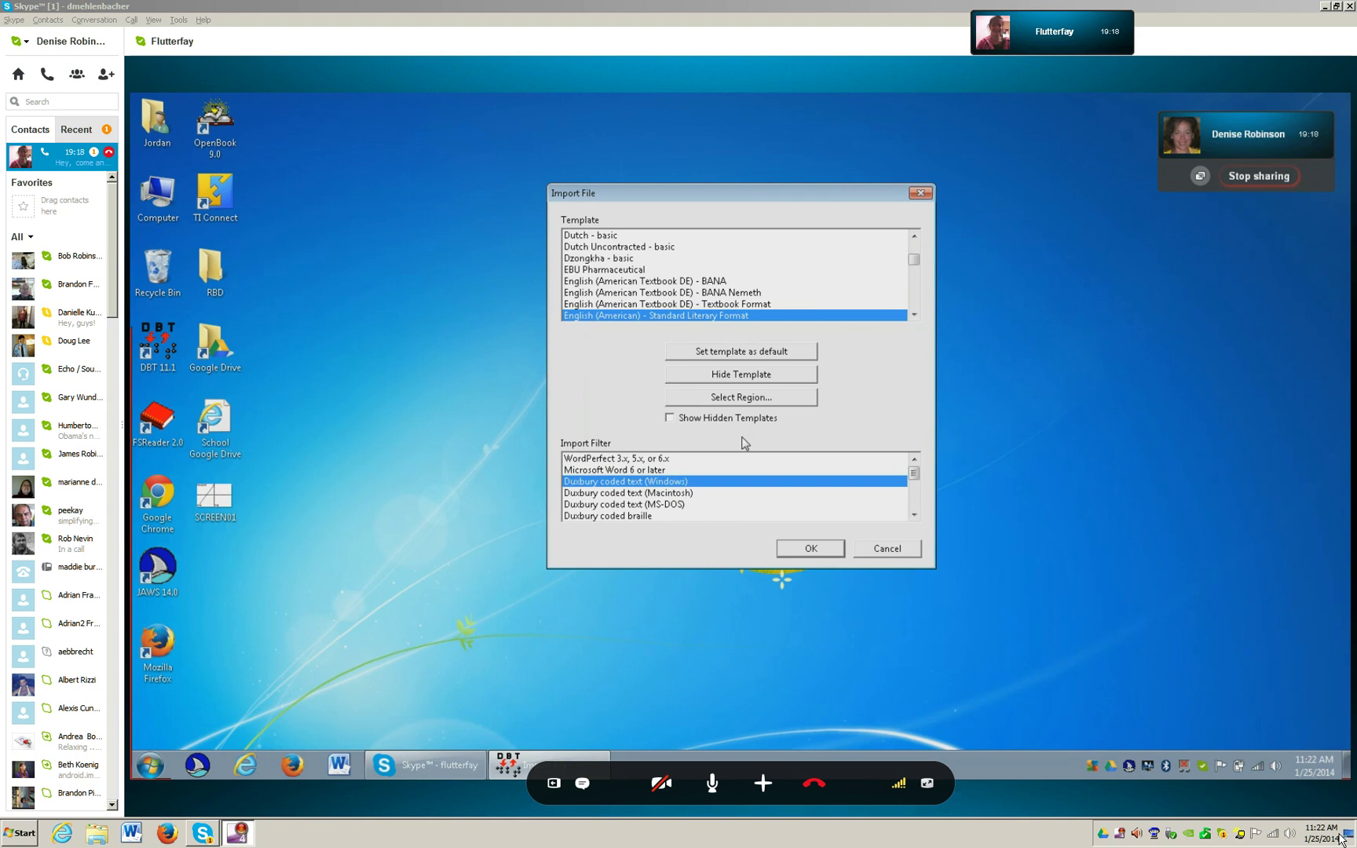
Step: Import the volume with the English (American Textbook DE) - BANA Nemeth template and Duxbury coded braille filter
key("Down")
key("Up")
key("Up")
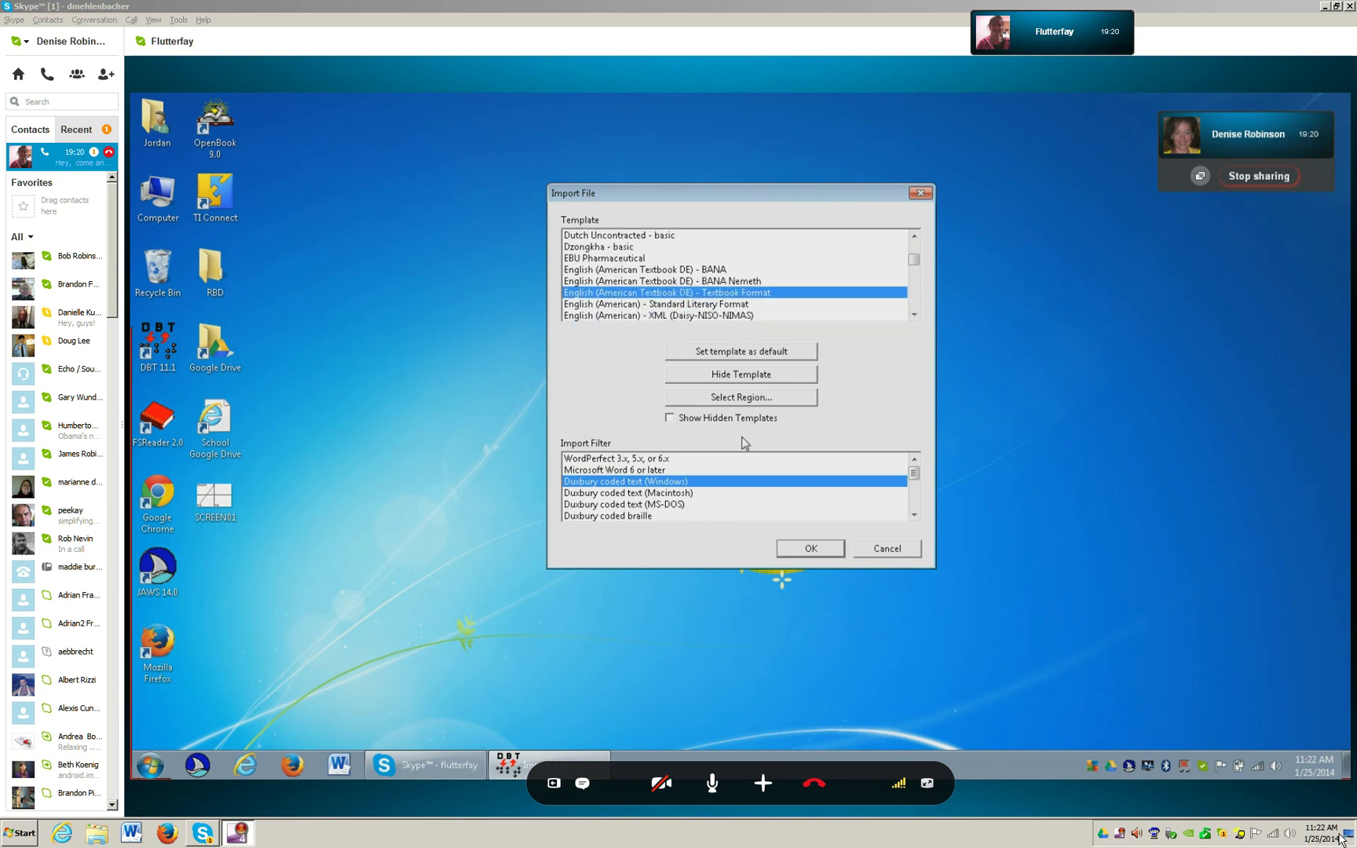
key("Up")
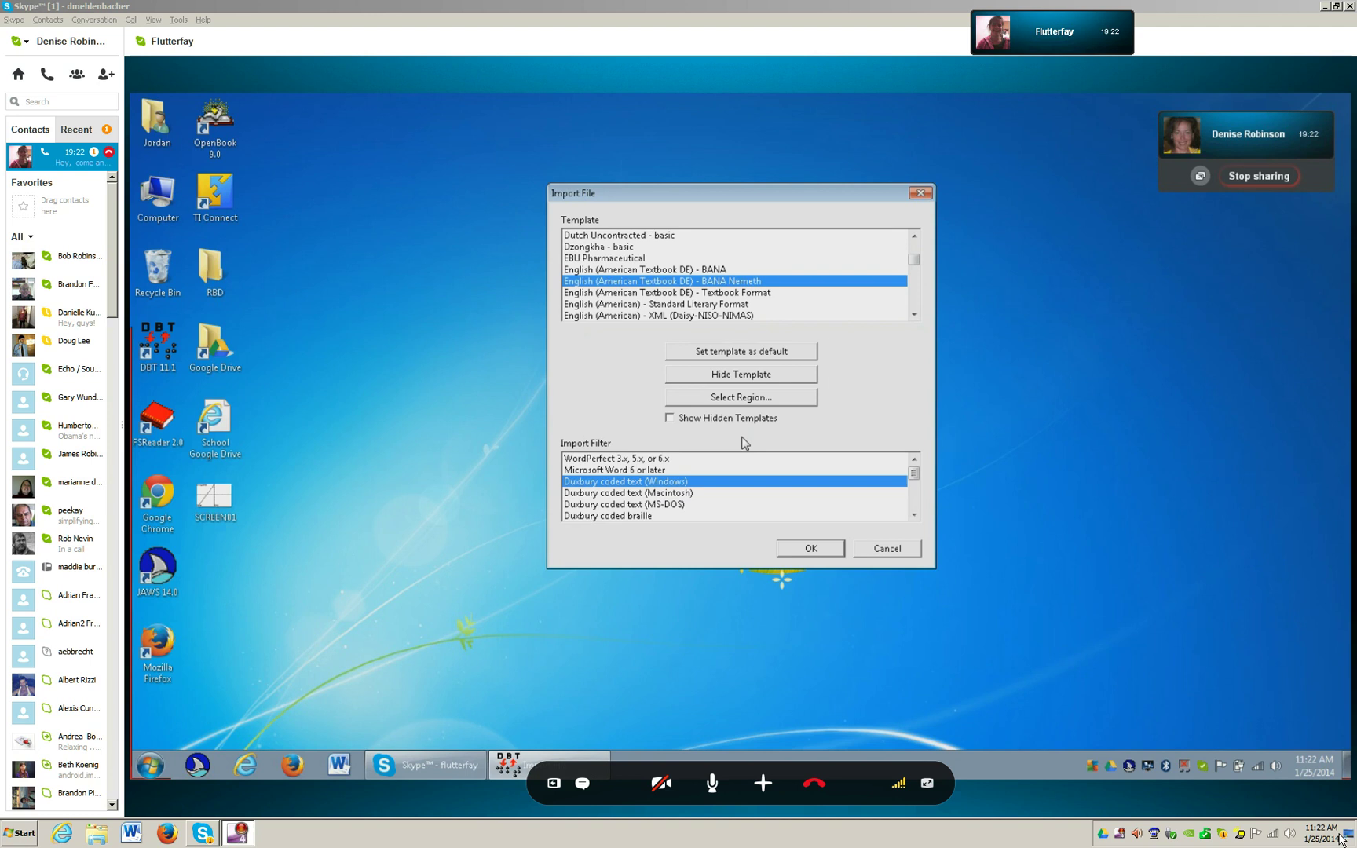
key("Tab")
key("Tab")
key("Tab")
key("Tab")
key("Tab")
key("Down")
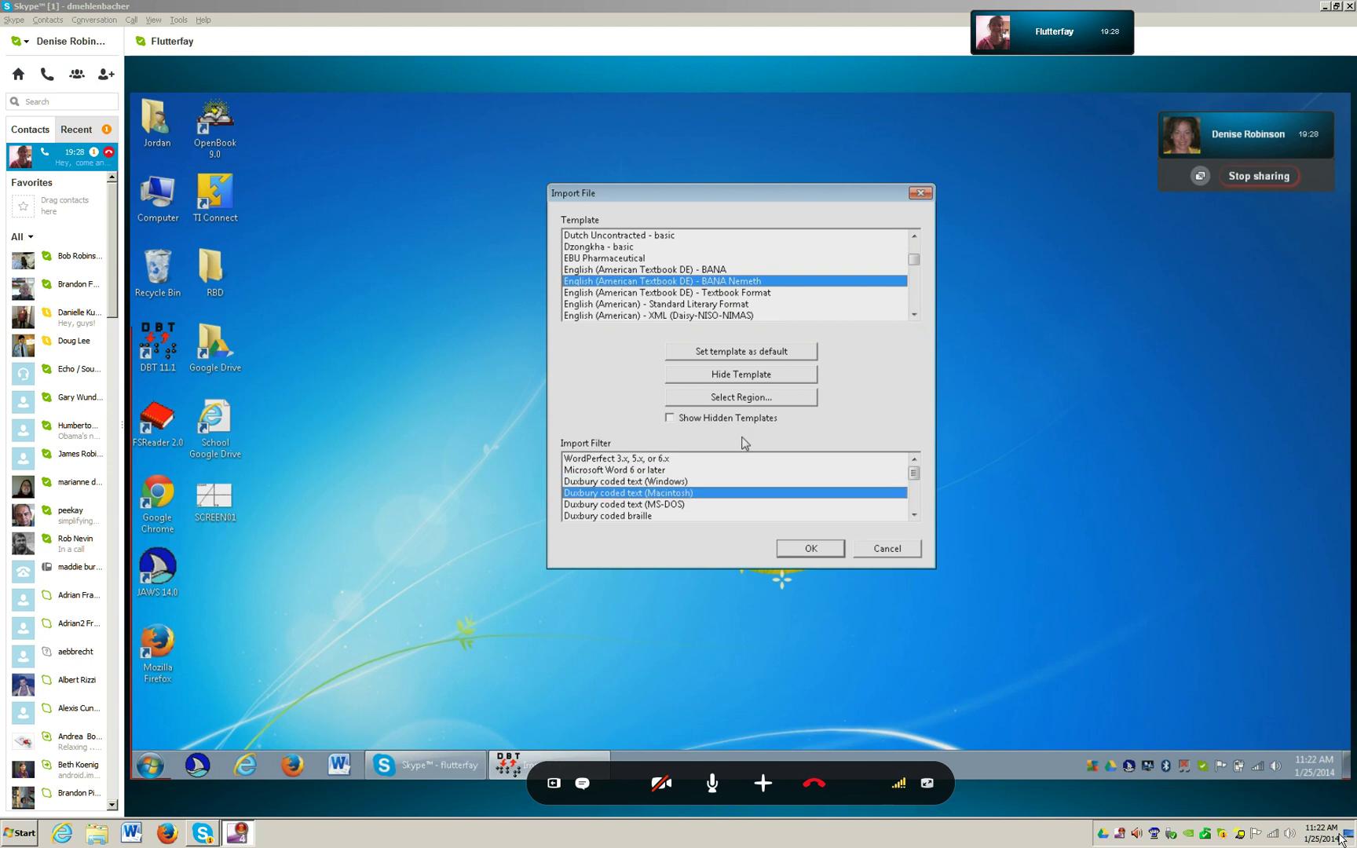
key("Down")
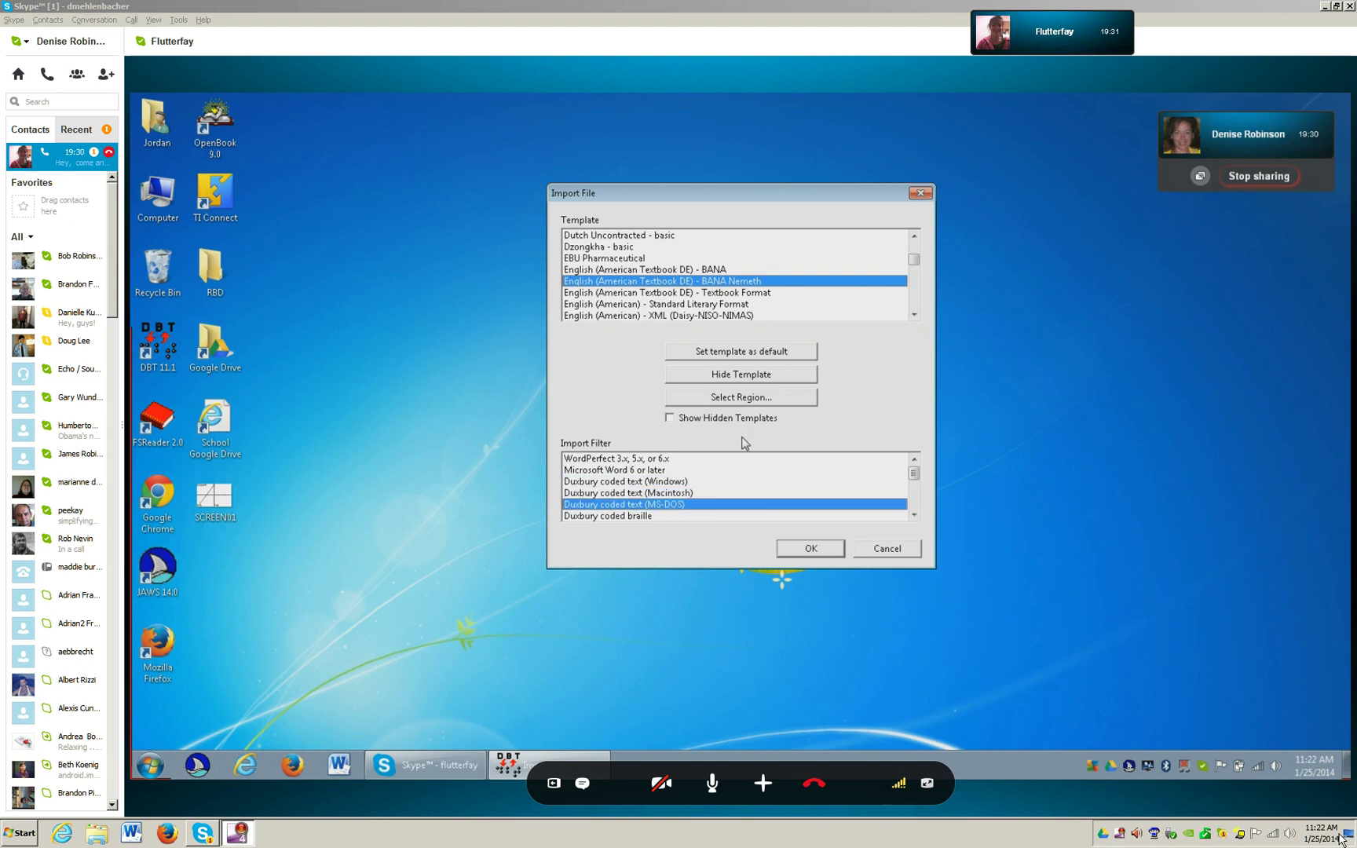
key("Down")
key("Tab")
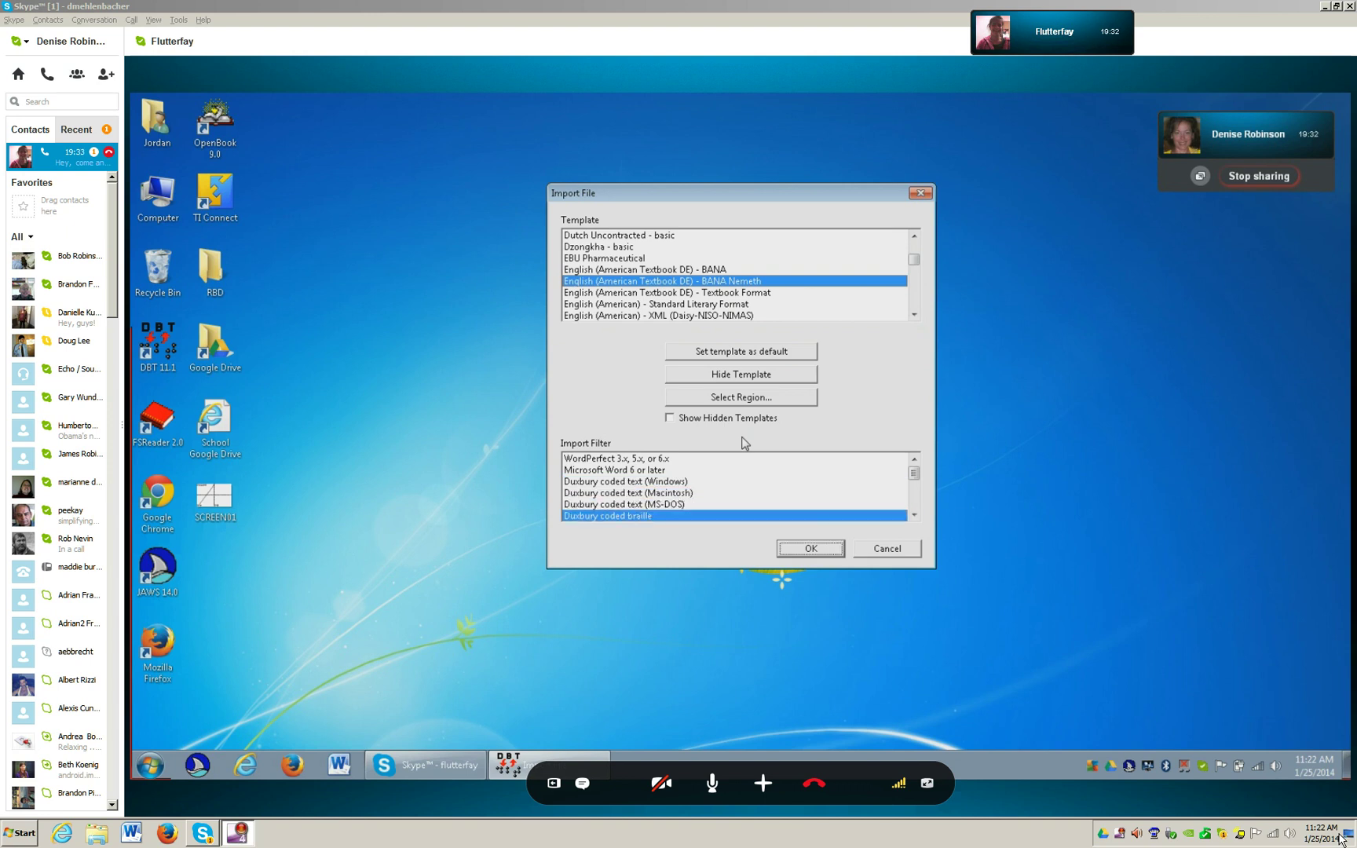
key("Return")
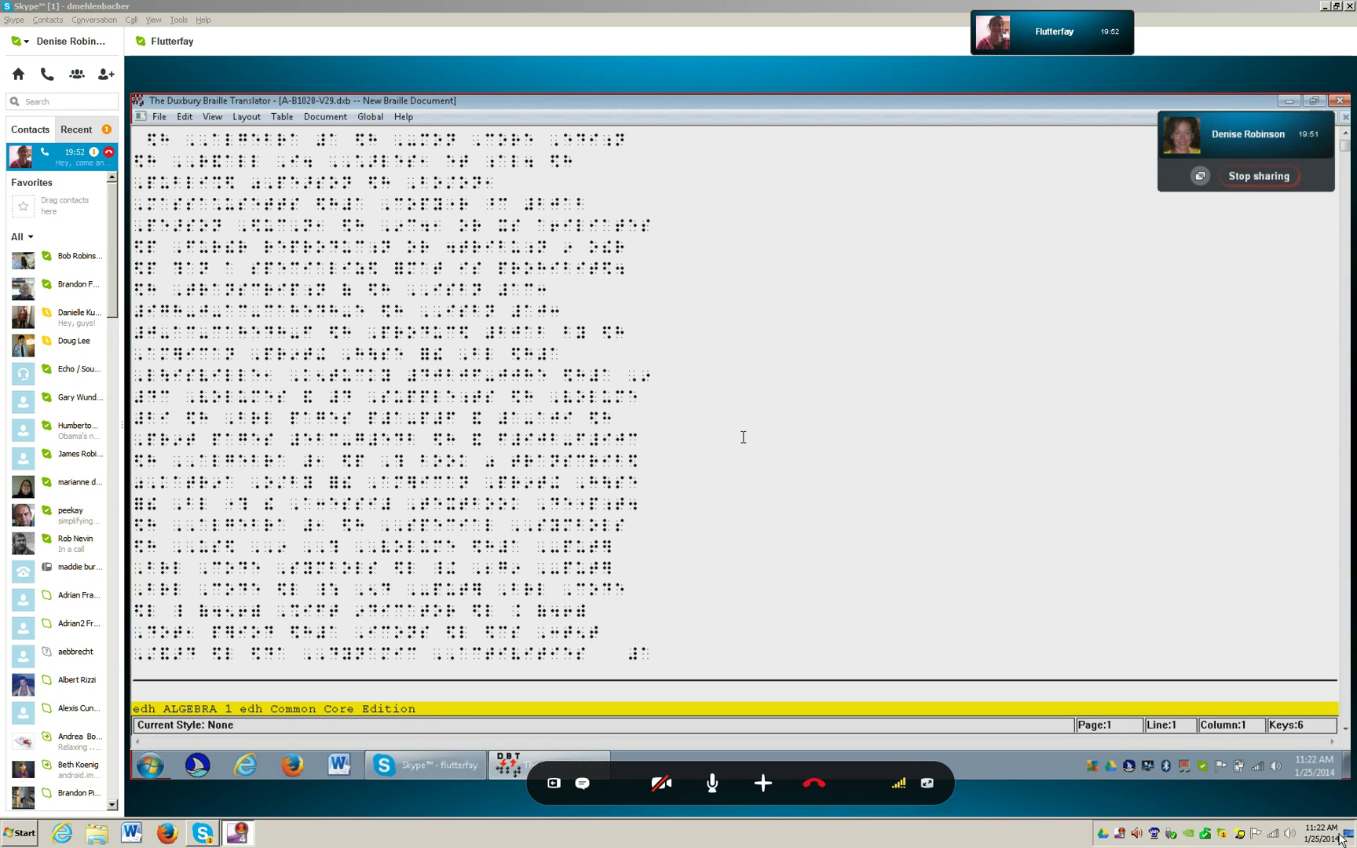
Step: Search the braille volume for '#abc', landing on page 19
key("ctrl+f")
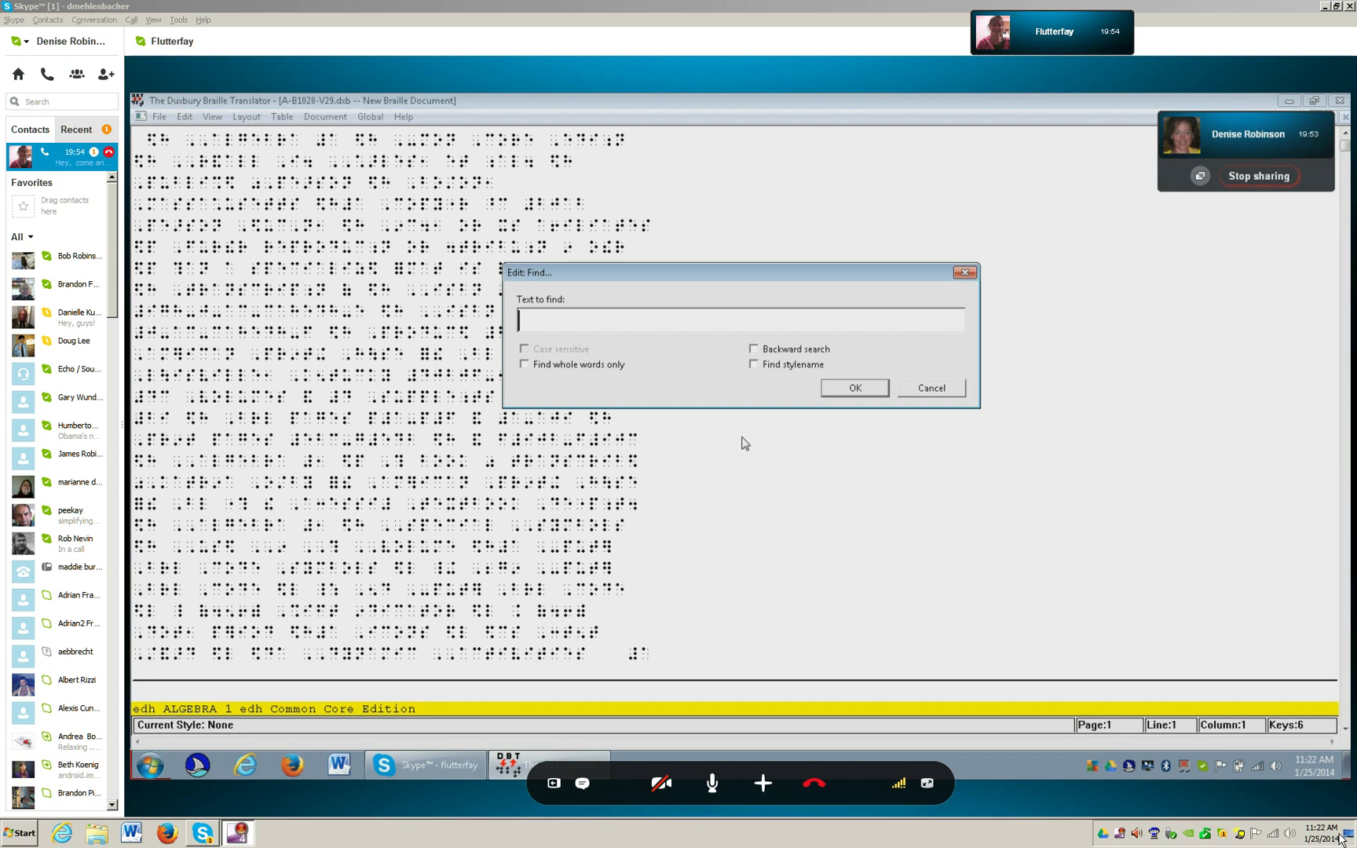
type("#abc")
key("Return")
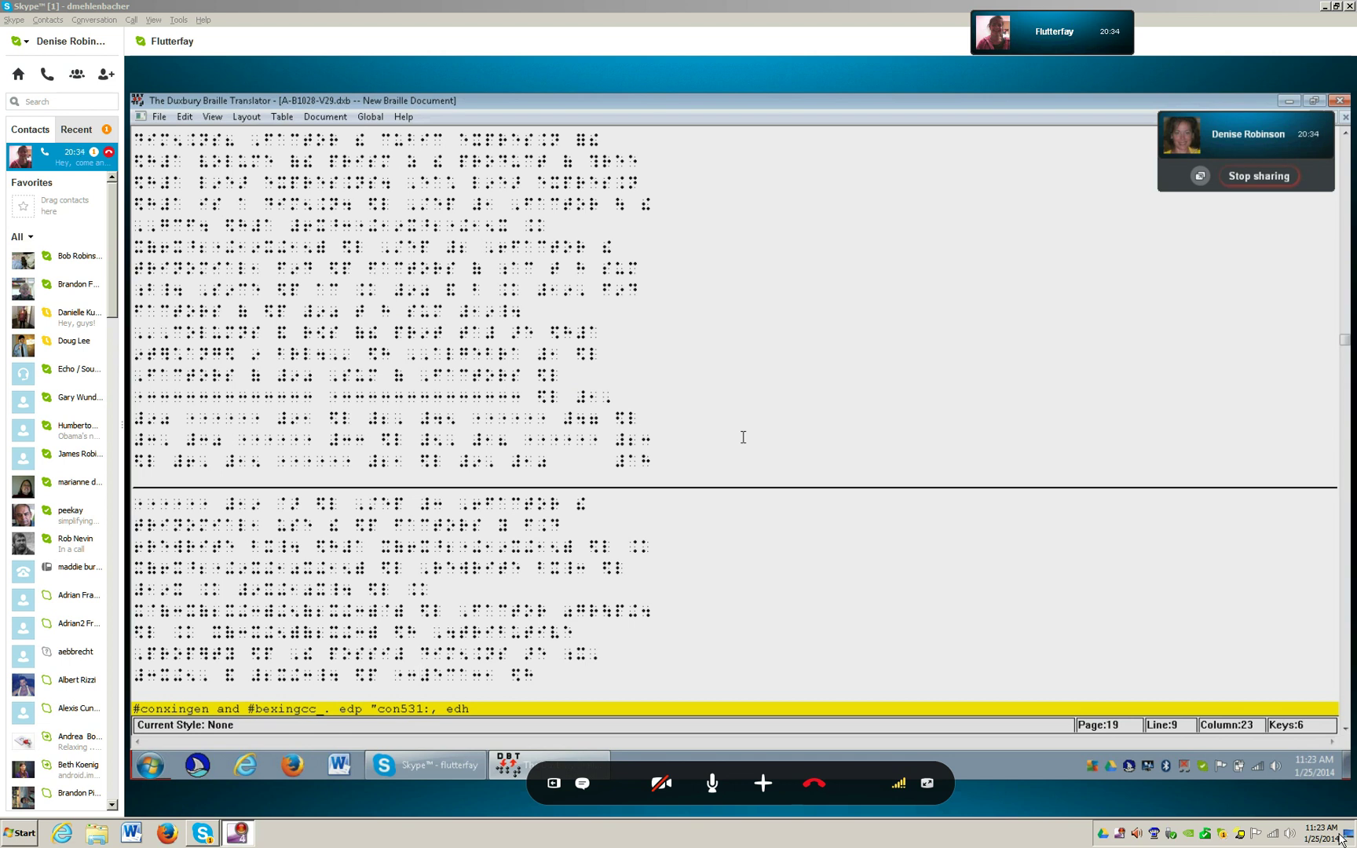
Step: Search Windows for 'homew' and open the math homework jan 24 document
key("super")
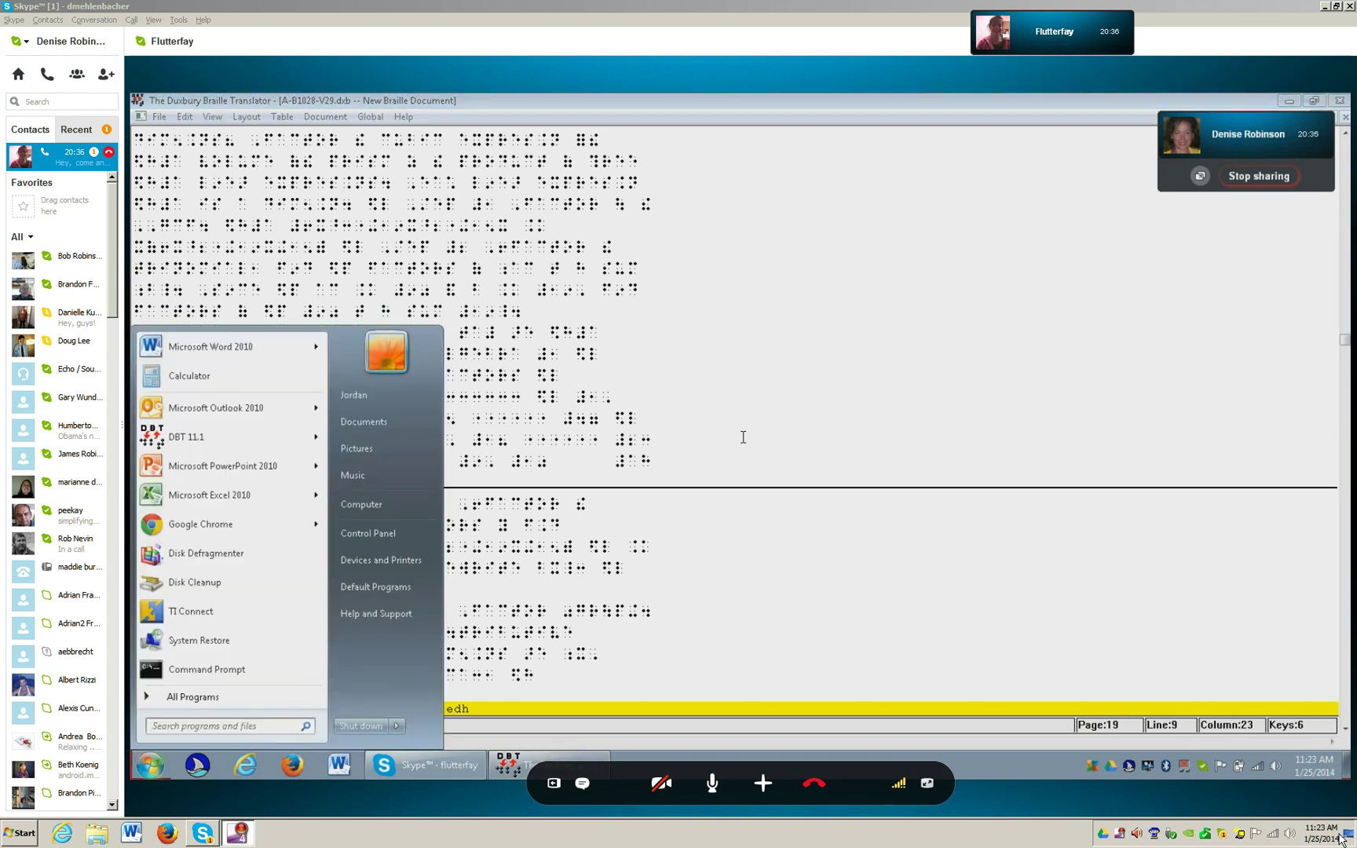
type("homew")
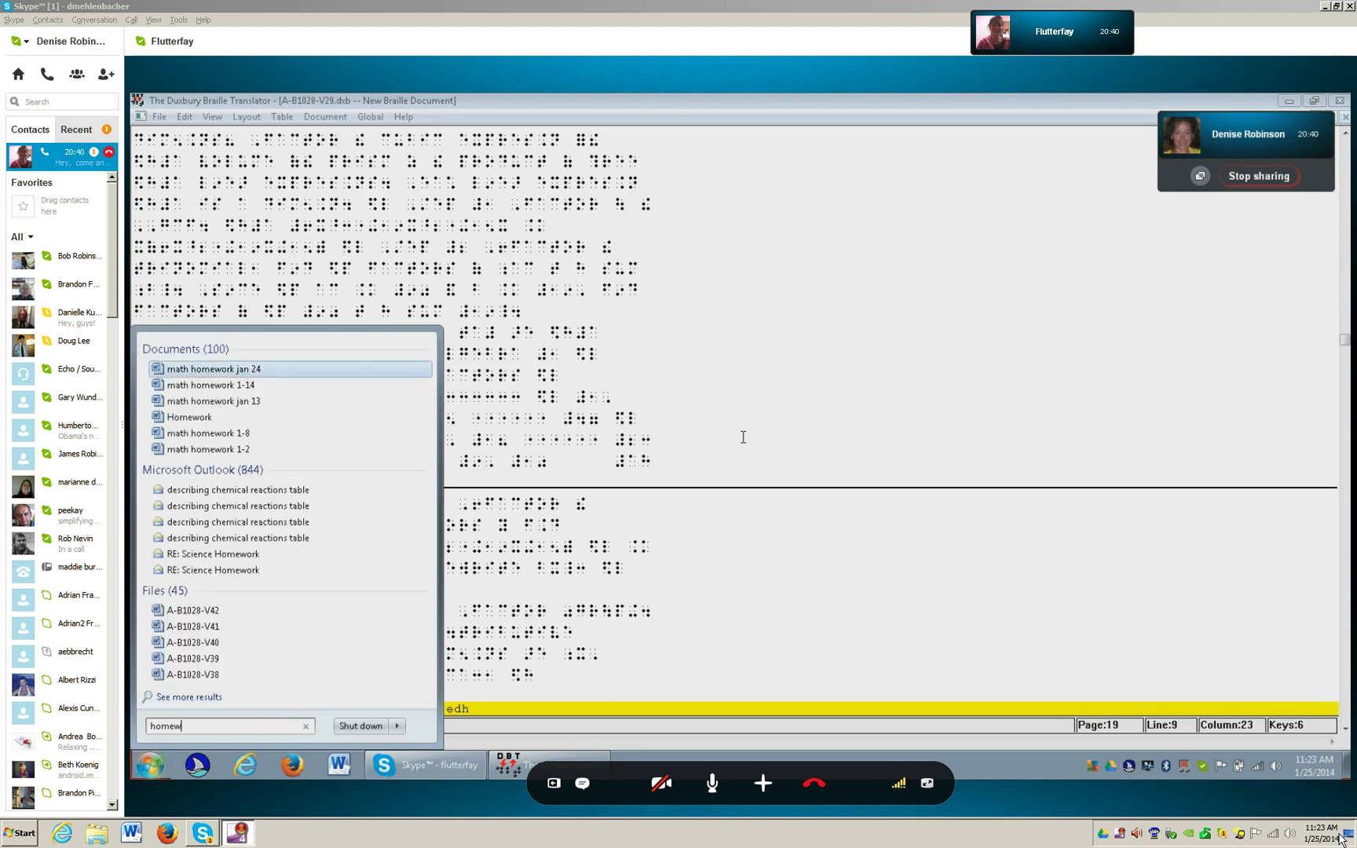
key("Return")
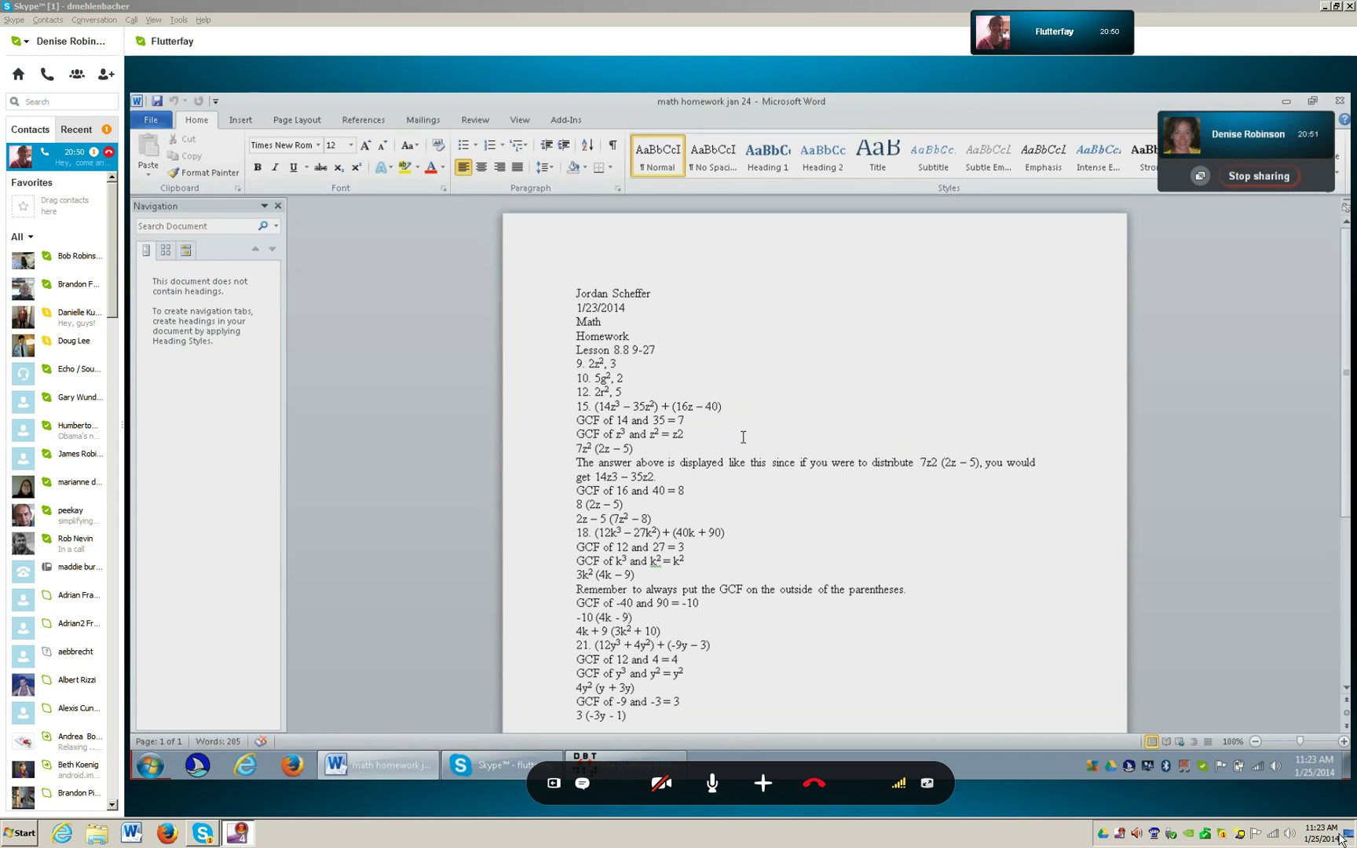
Step: Add a new line after the partial answer with g and subscript 2, then undo it
key("ctrl+End")
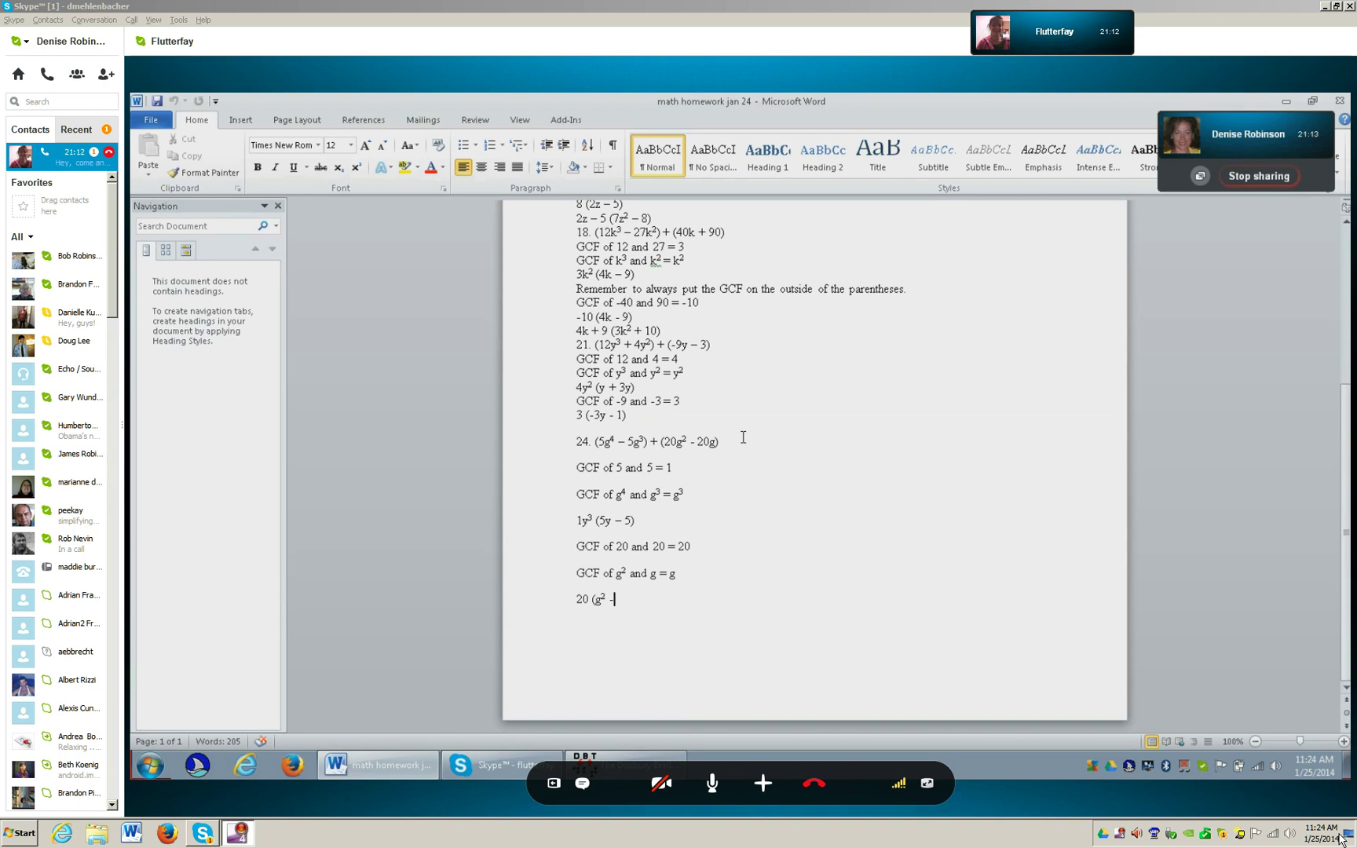
key("Return")
type("g")
key("ctrl+equal")
type("2")
key("ctrl+equal")
key("ctrl+equal")
key("ctrl+z")
key("ctrl+z")
Step: Remove the empty line and finish problem 24's answer as 20 (g² – 1)
key("BackSpace")
key("Up")
key("Up")
key("End")
key("Down")
key("Down")
type("1")
type(")")
key("alt+Tab")
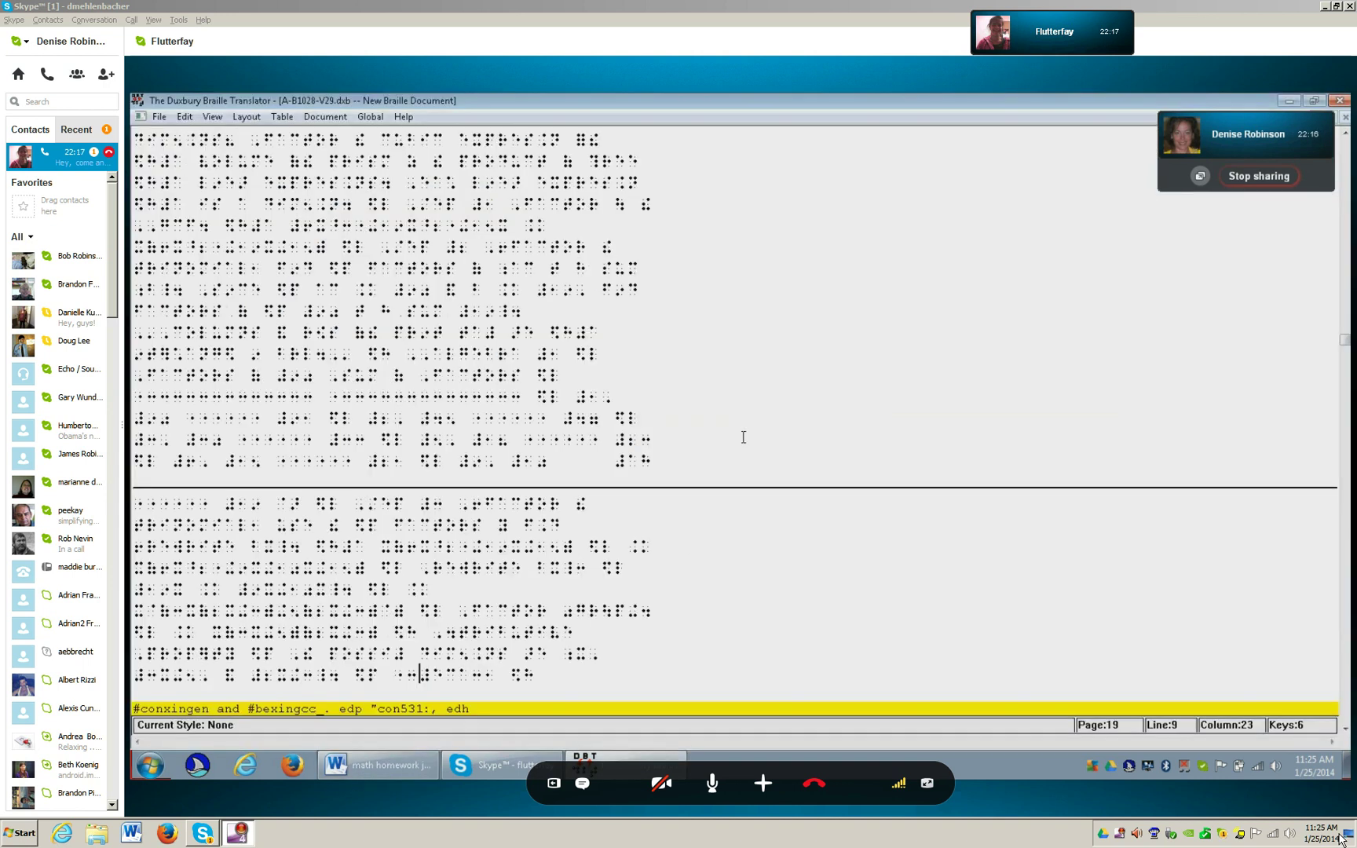
Step: Search the braille volume for 'bexin', landing on page 21
key("ctrl+f")
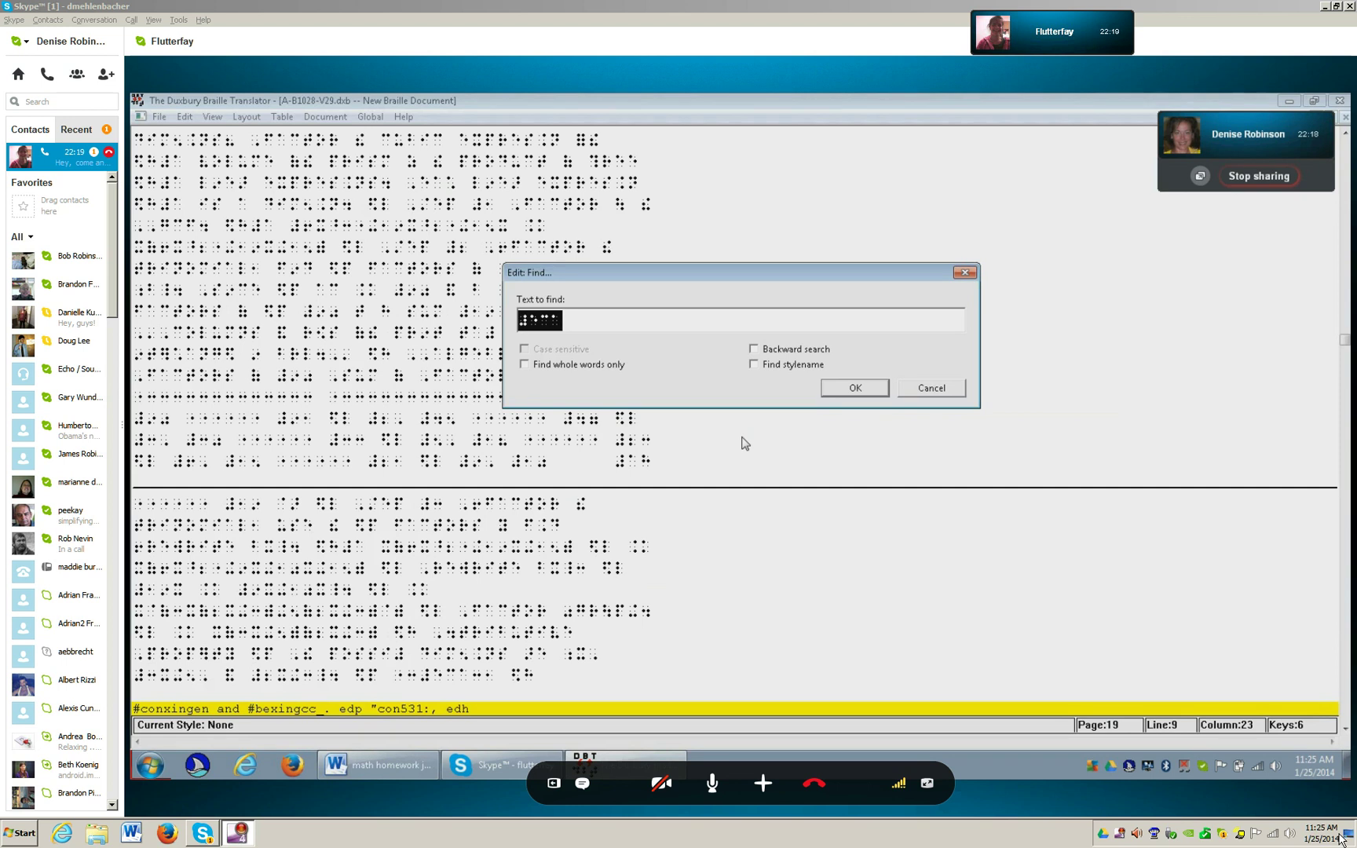
type("bexin")
key("Return")
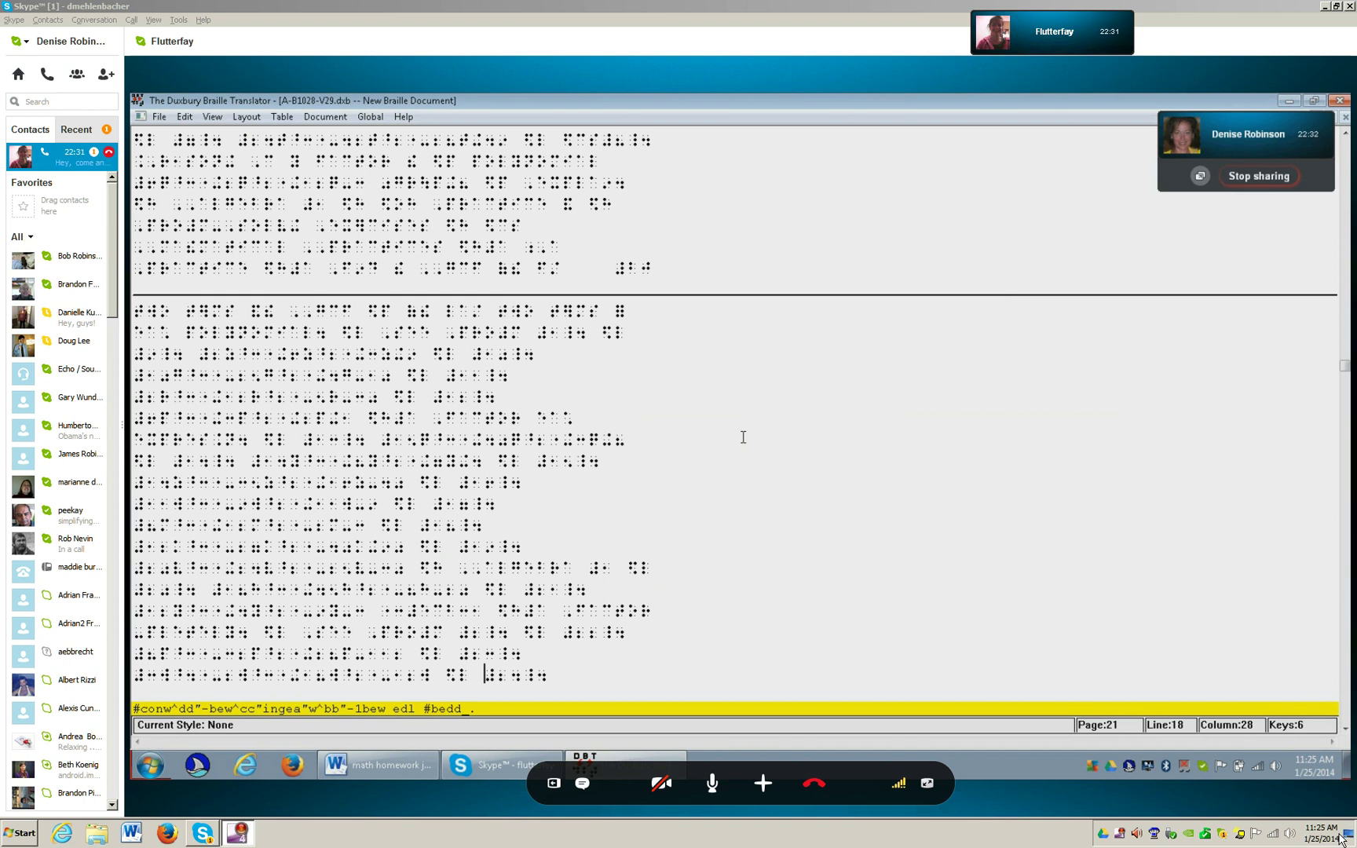
Step: Move the cursor to the start of line 19 and one cell along it
key("Down")
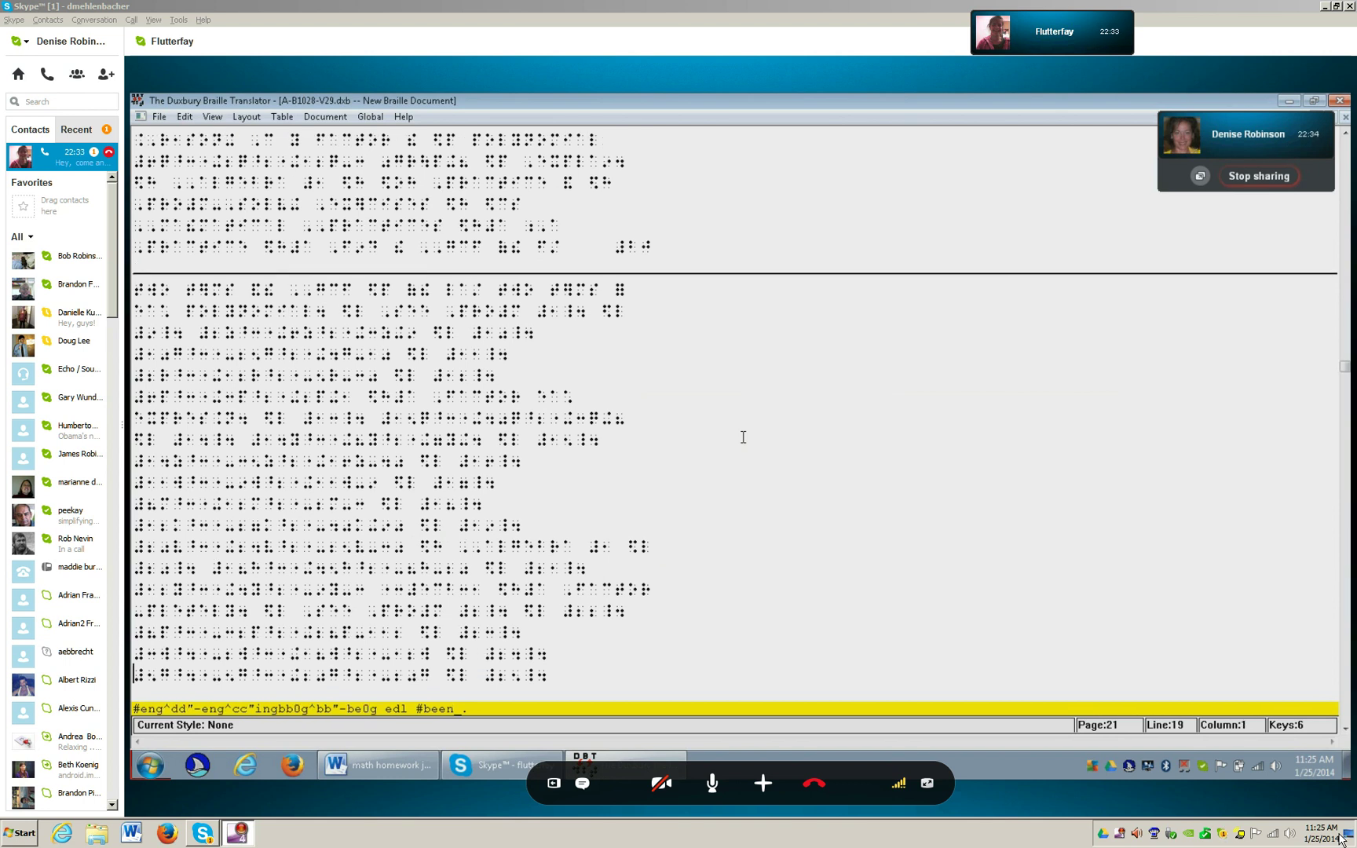
key("ctrl+Right")
key("Home")
key("Right")
Step: Delete the exponent from g² and add g after 20, giving 20g (g – 1)
key("alt+Tab")
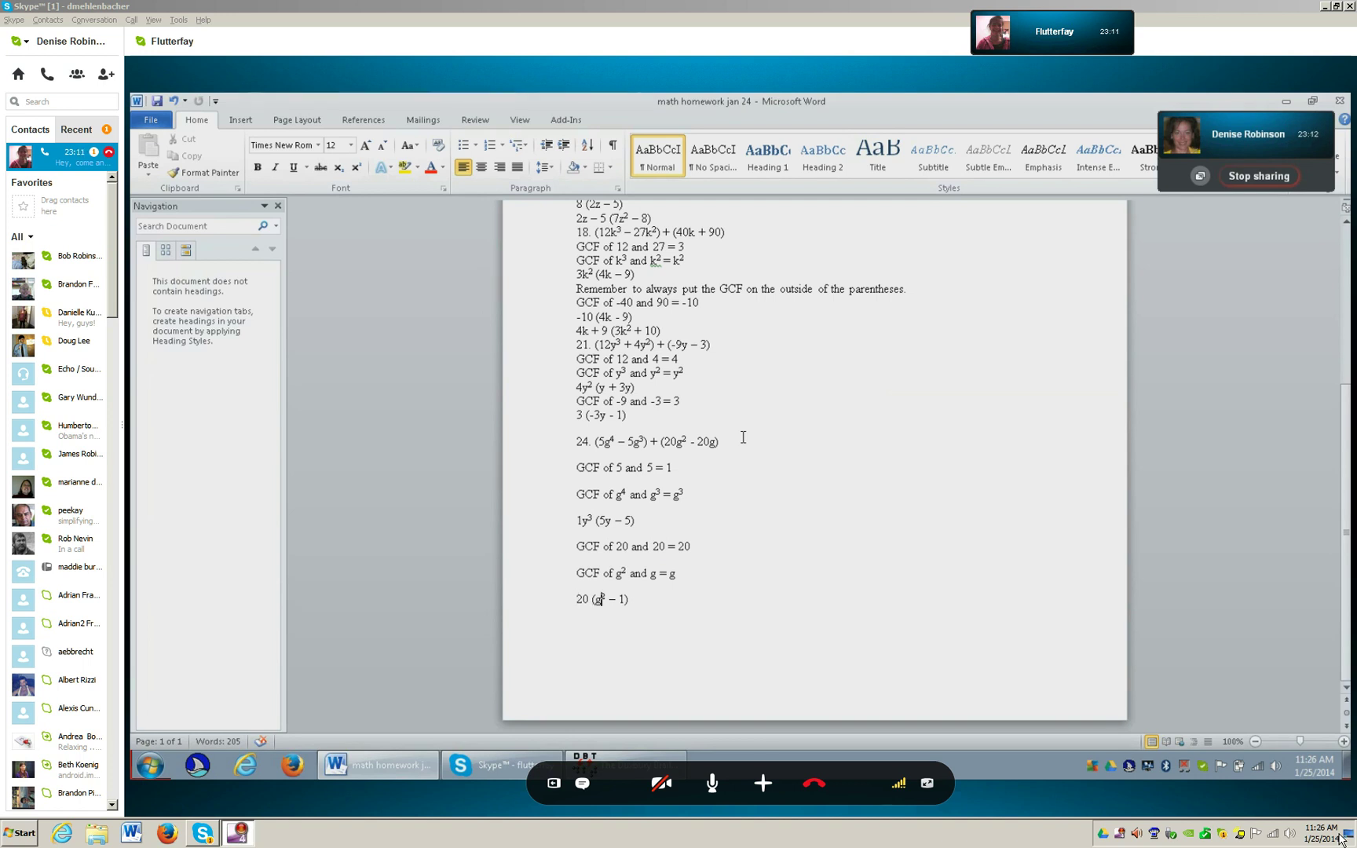
key("Right")
key("BackSpace")
key("Left")
key("Left")
key("Left")
type("g")
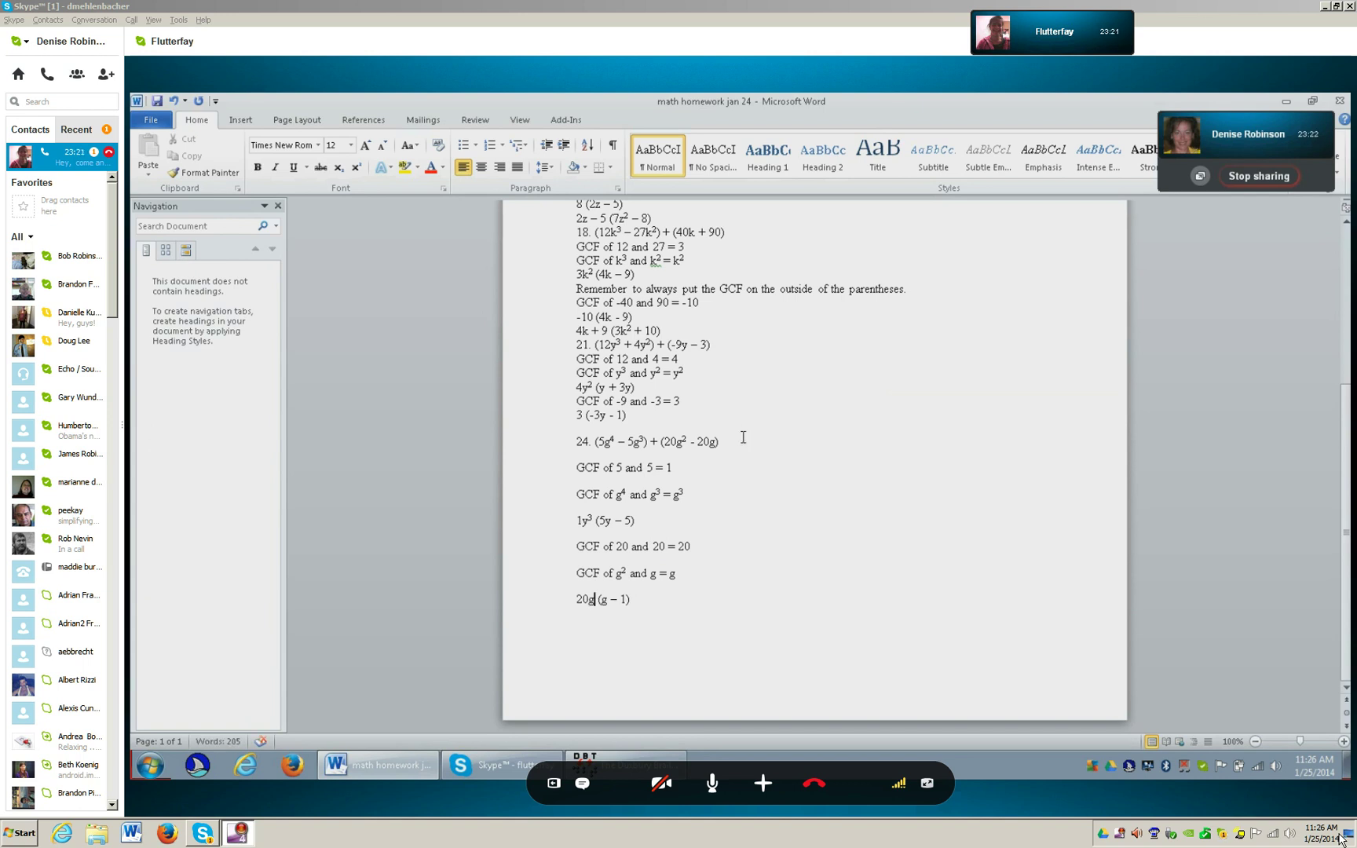